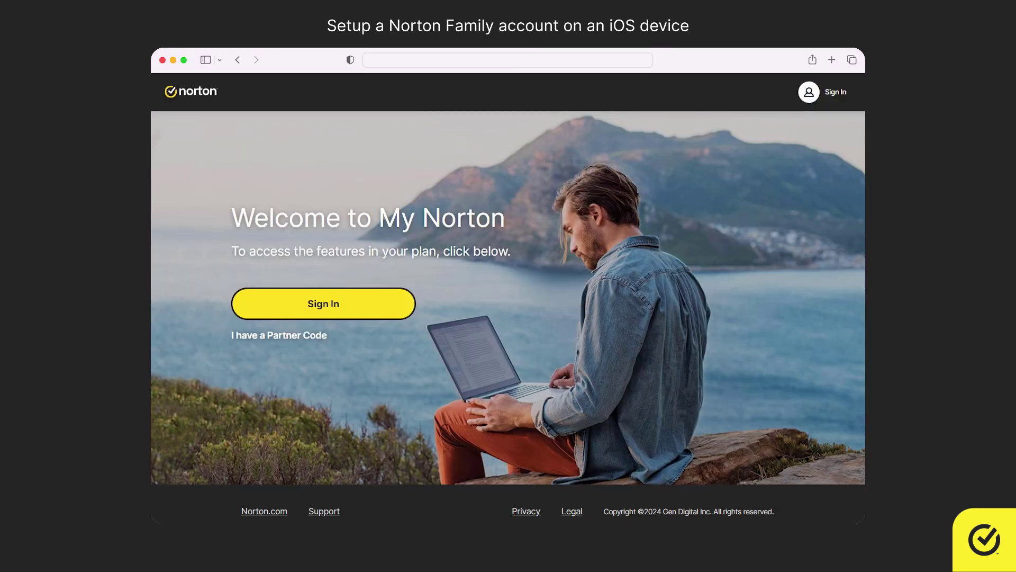
Sign in to My Norton with the account password and scroll down to the Parental Controls card
click(324, 302)
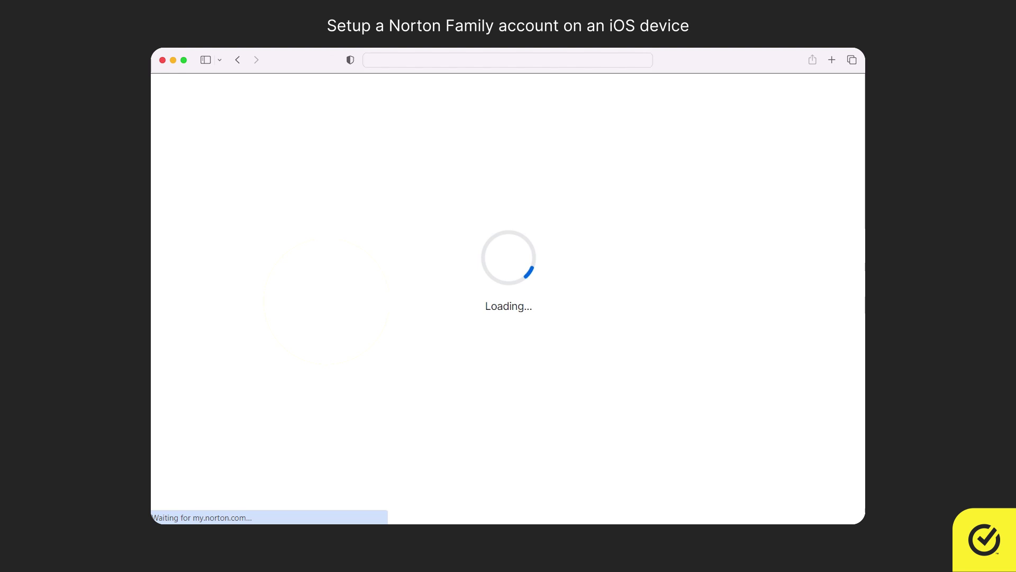
click(705, 258)
click(701, 324)
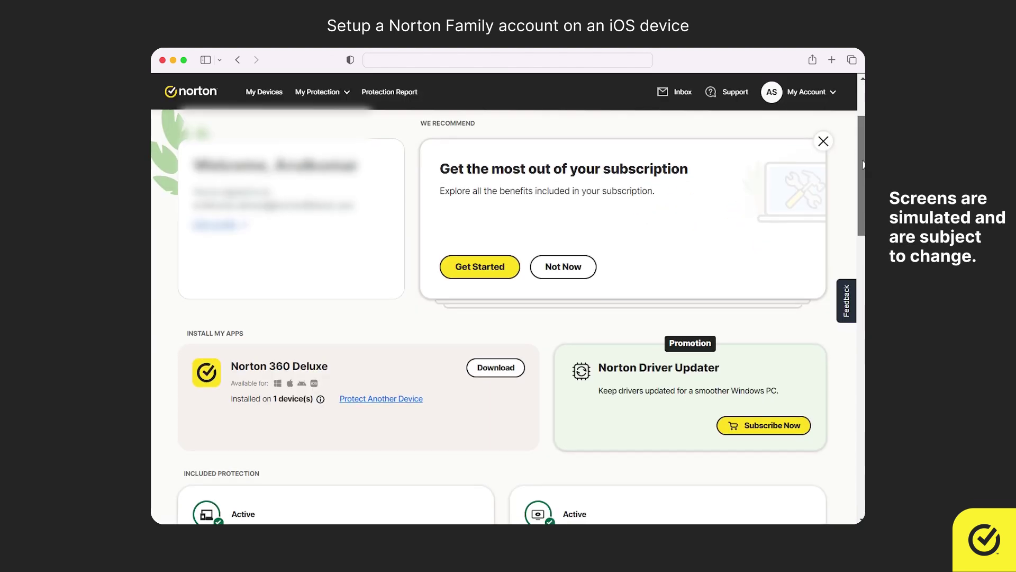
drag(863, 165, 855, 309)
Start Norton Family setup and create a child profile with the child's first name and the first avatar
click(600, 370)
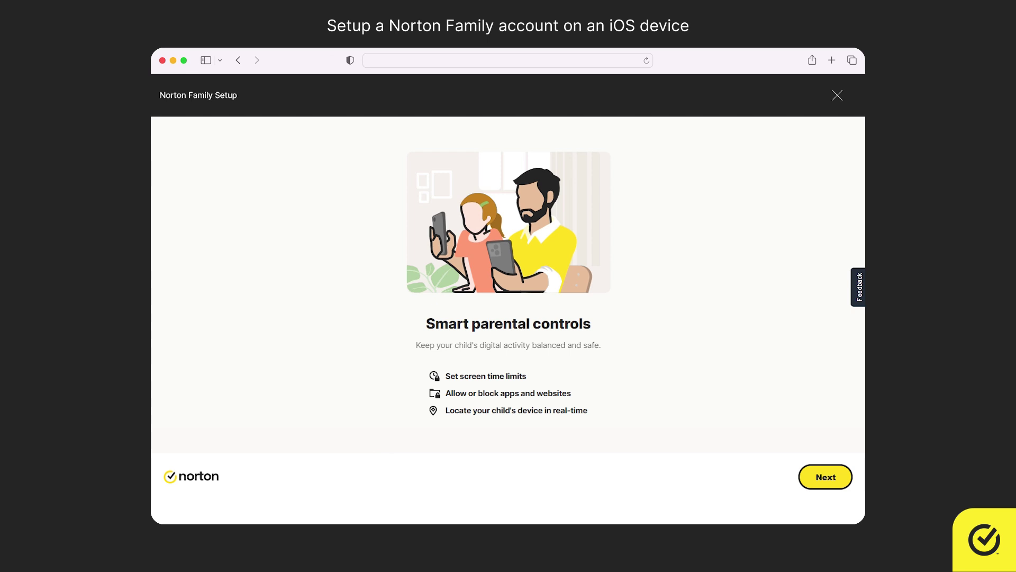
click(826, 477)
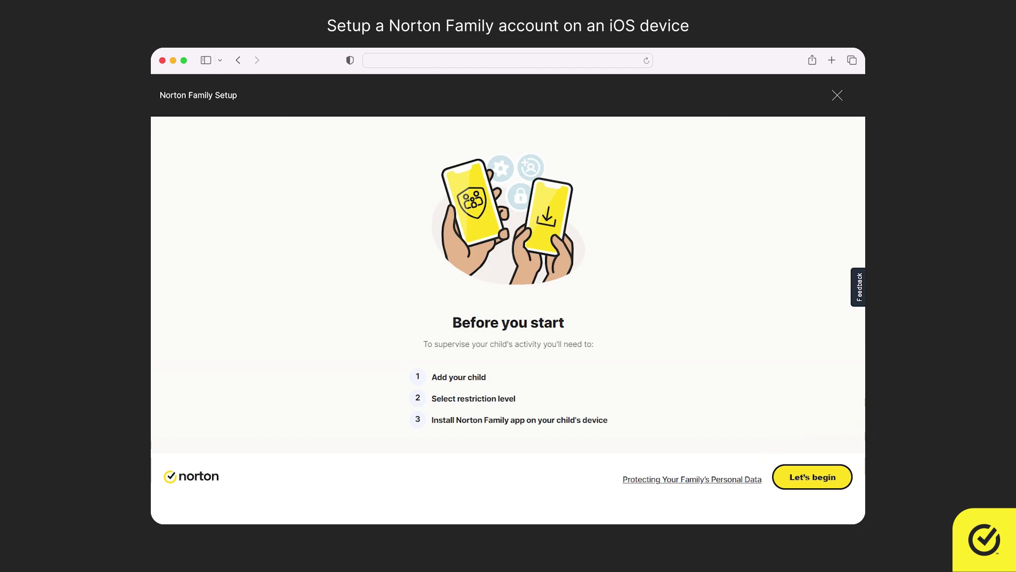
click(813, 478)
text(Charles)
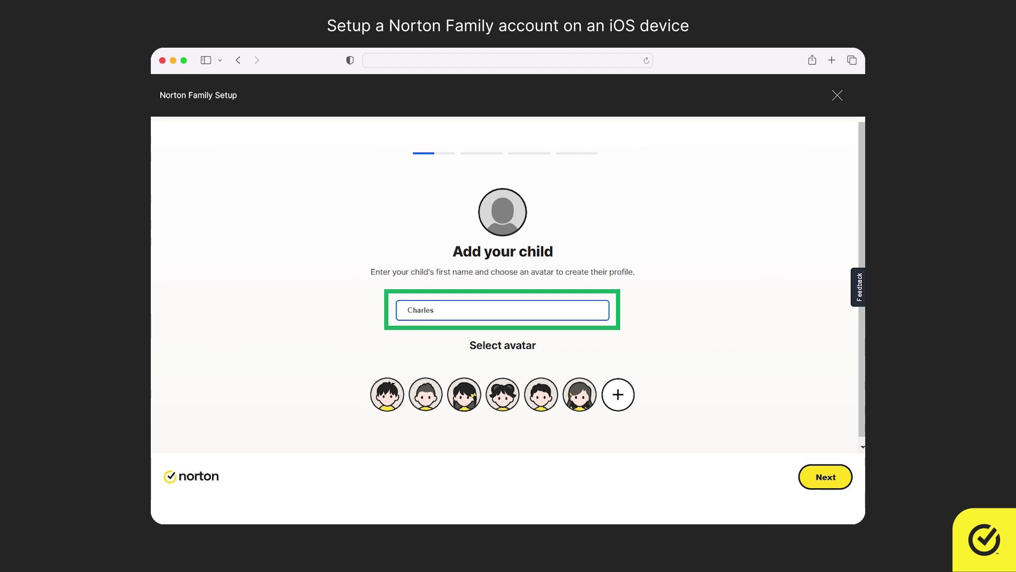
click(386, 394)
Choose the High (8-11 Years) restriction level after reviewing the Web supervision details, and confirm it
click(826, 477)
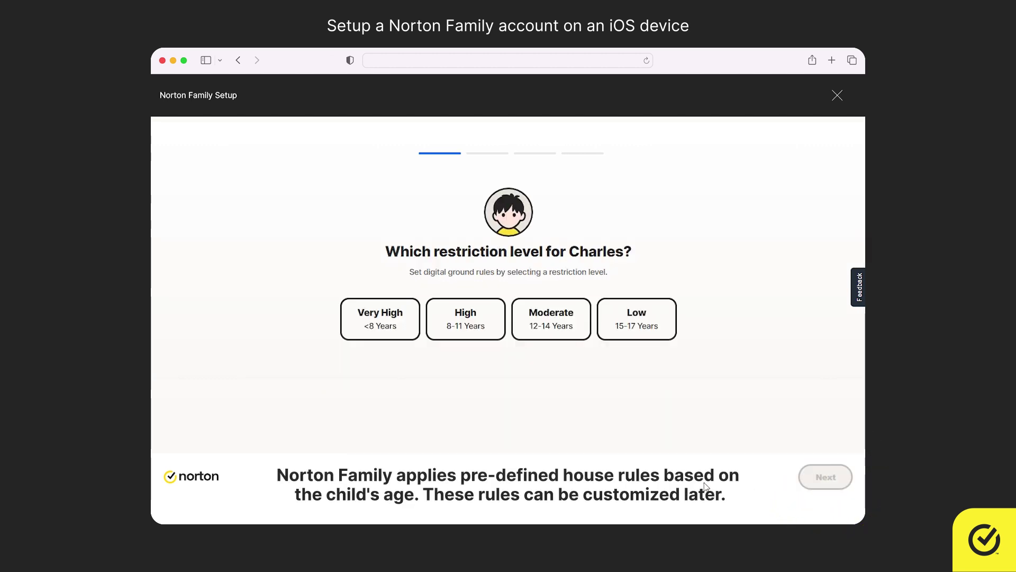
click(465, 317)
scroll(820, 392, down, 10)
click(699, 140)
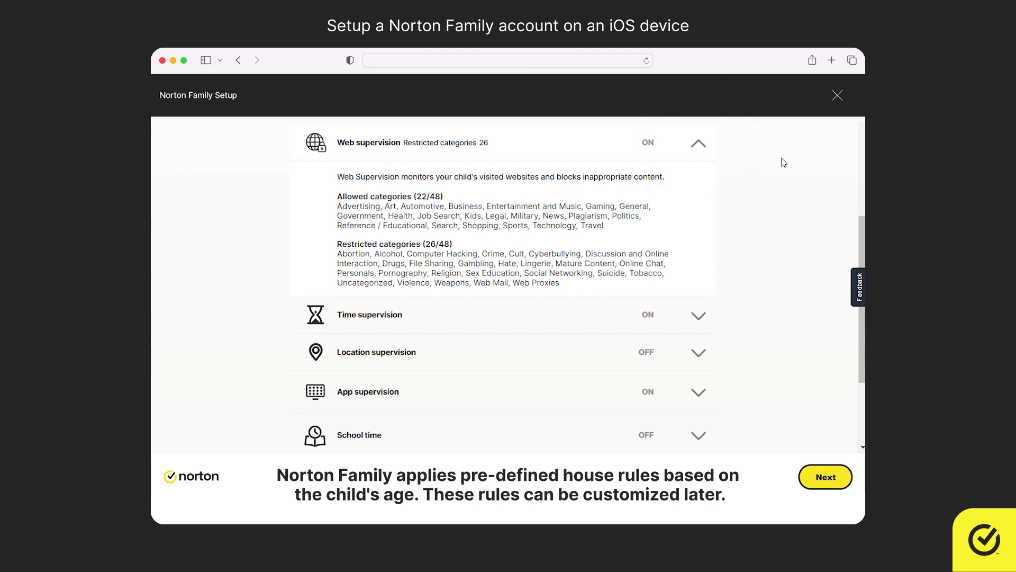
click(698, 142)
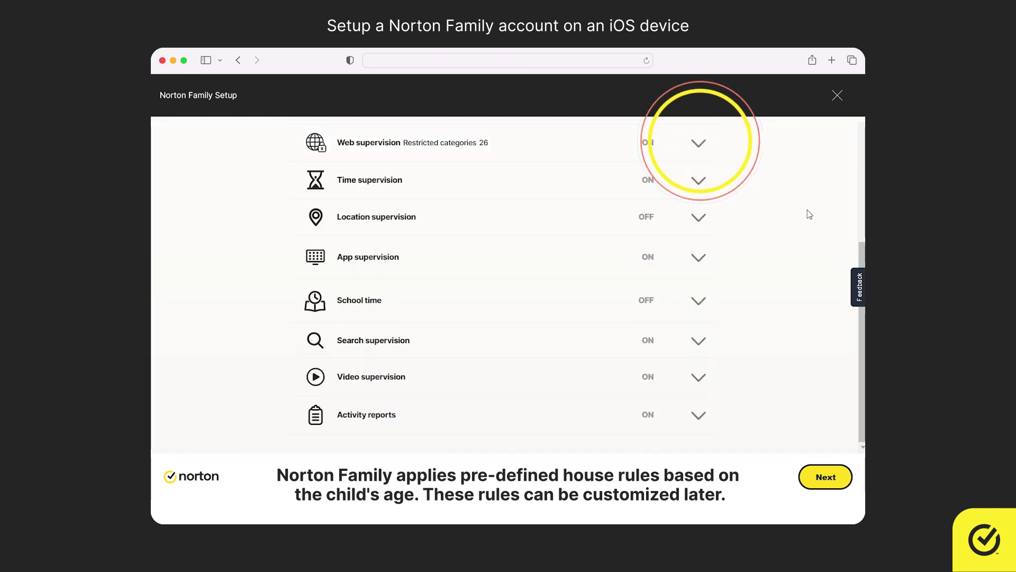
scroll(807, 210, up, 5)
click(826, 483)
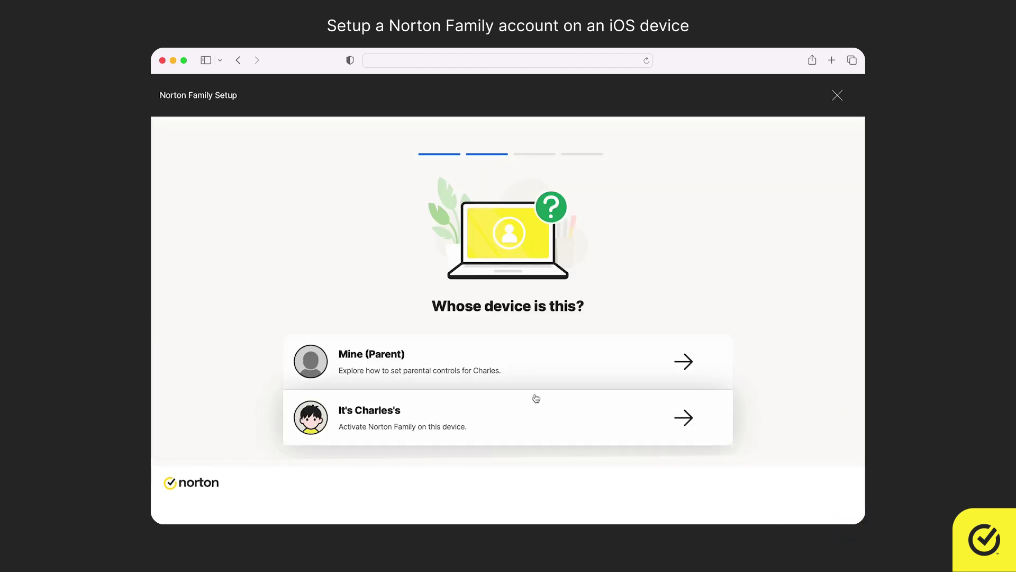
Mark the device as the child's and show the iOS (iPhone/iPad) QR code and install steps
click(540, 376)
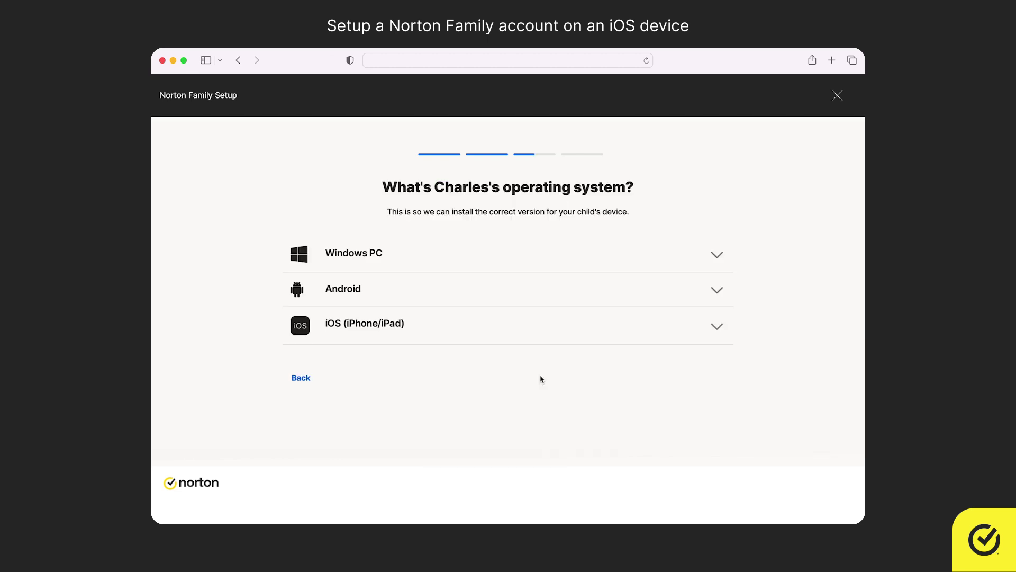
click(492, 334)
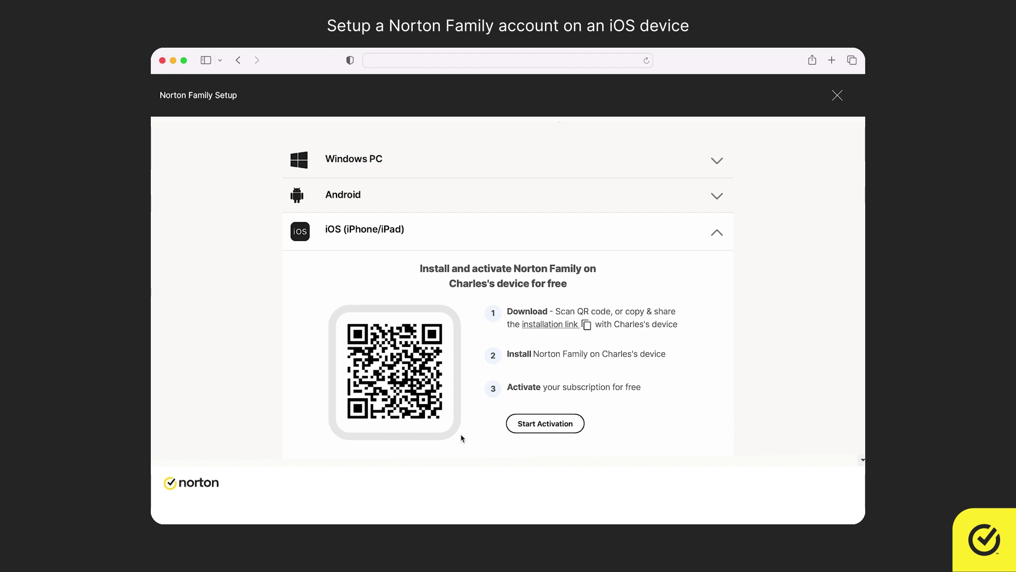
Copy the Norton Family installation link to share with the child
click(587, 327)
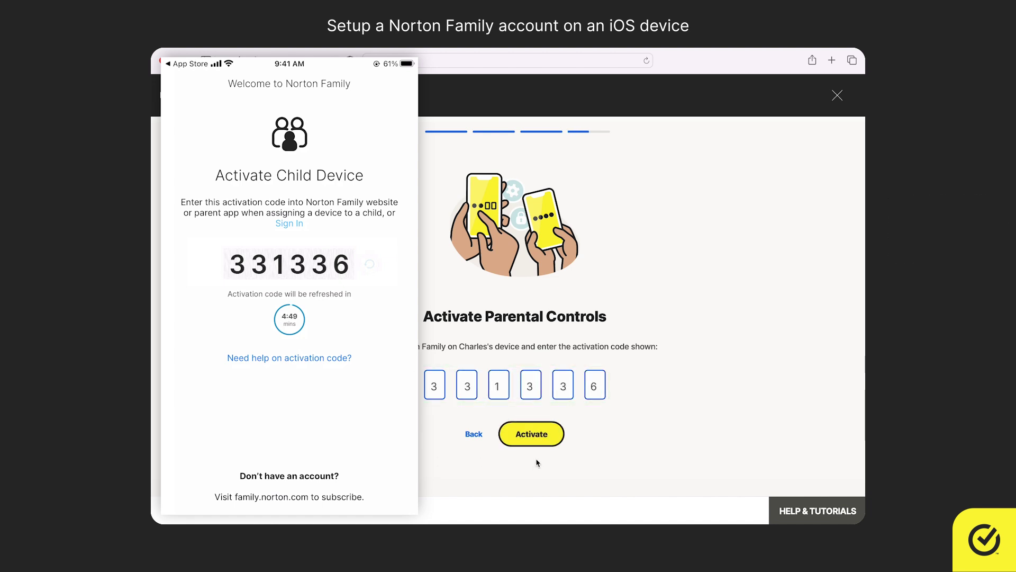
Submit the activation code and confirm assigning the iPhone to the child
click(531, 433)
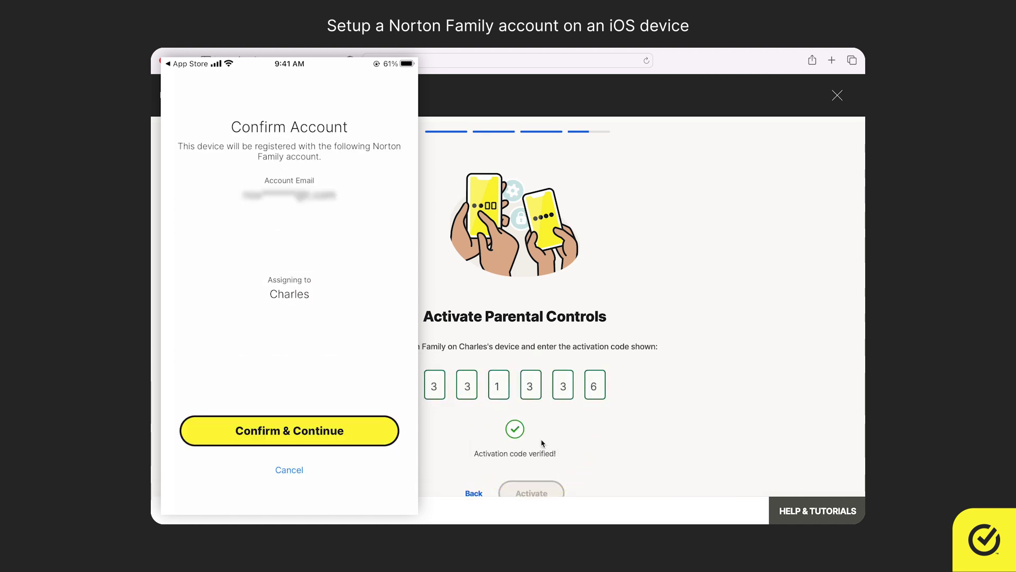
click(291, 430)
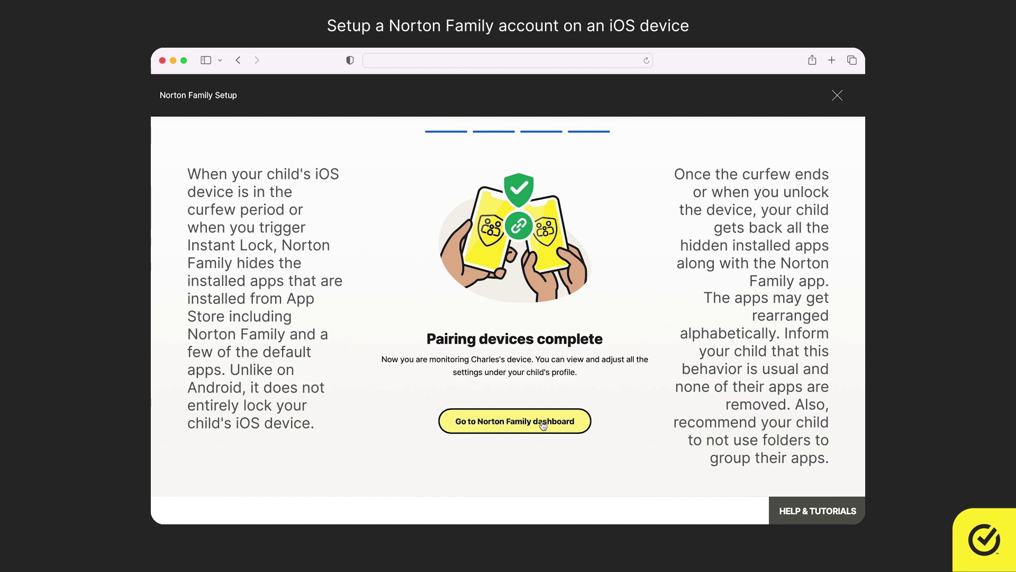
Go to the Norton Family dashboard and view the child's profile
click(515, 422)
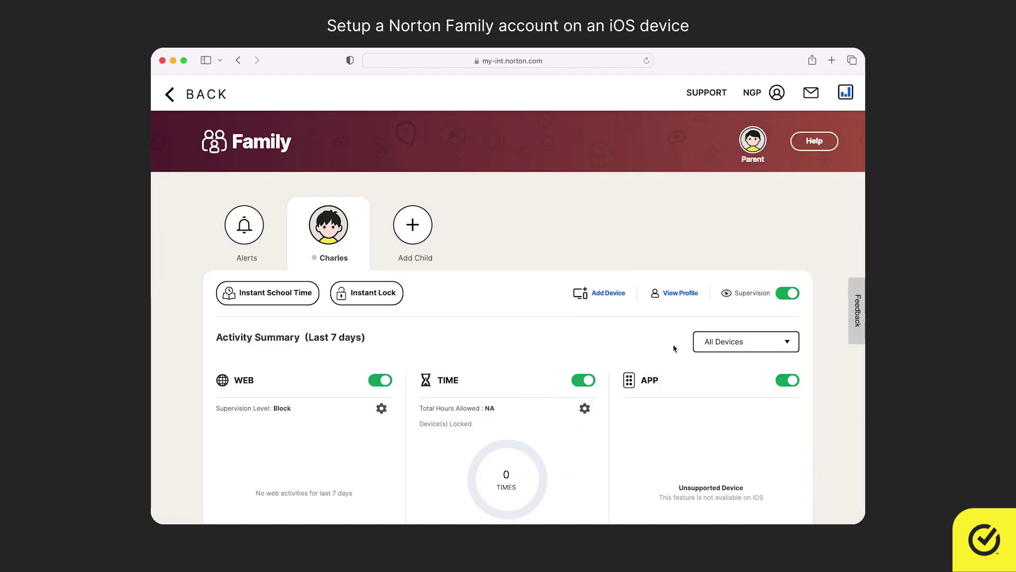
click(680, 293)
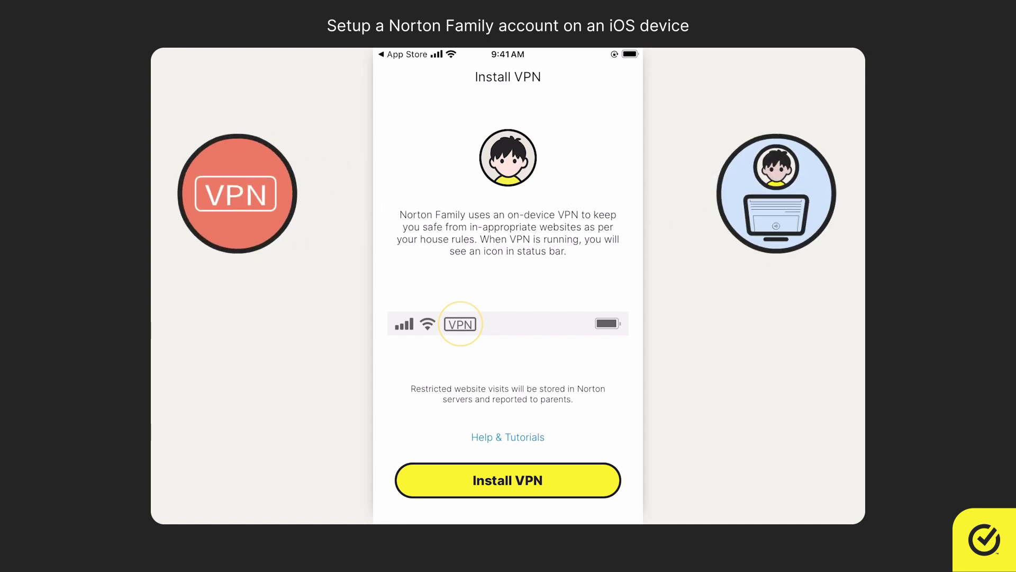
Install the on-device VPN configuration and allow location access while using the app
click(508, 481)
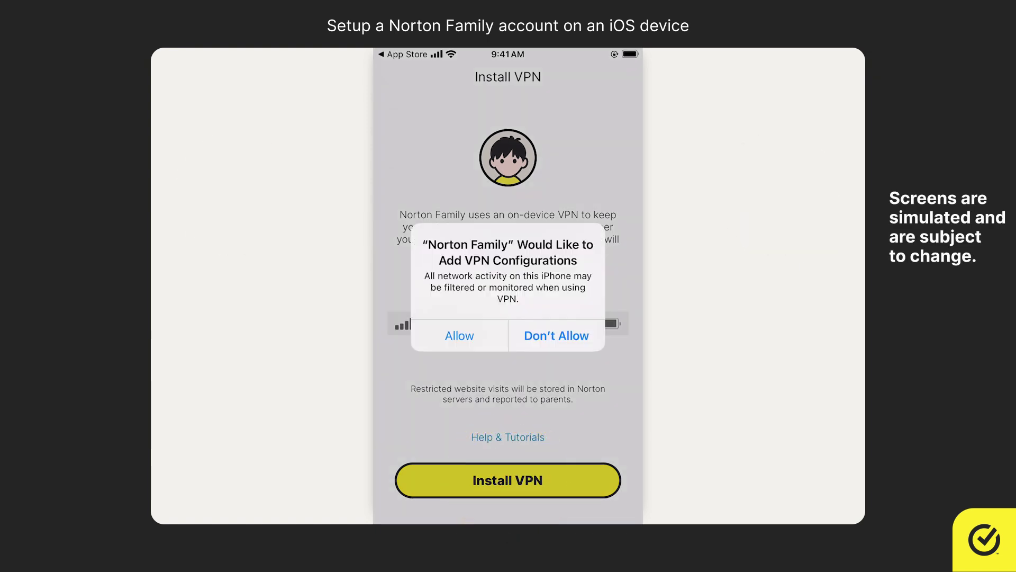
click(459, 335)
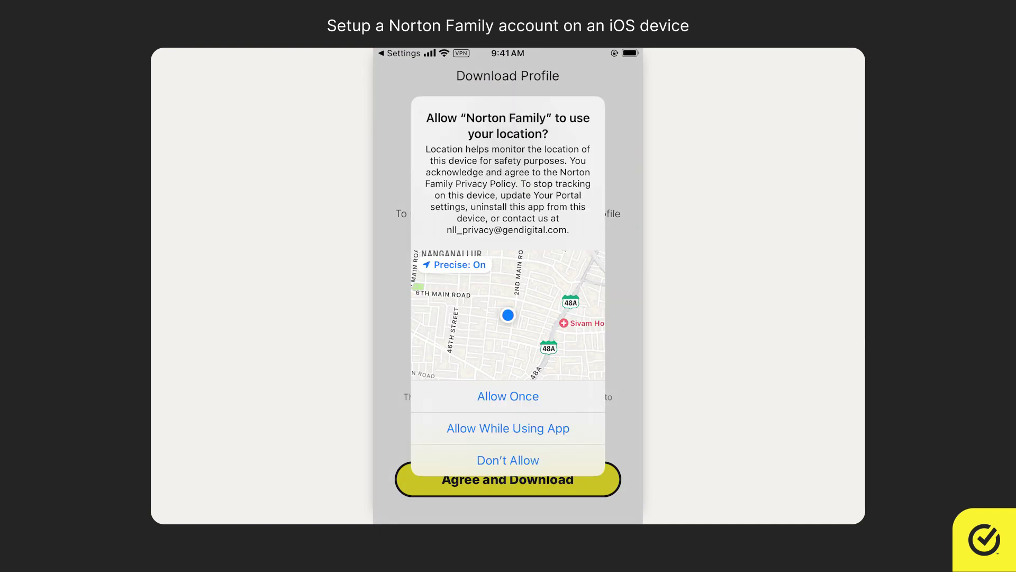
click(508, 426)
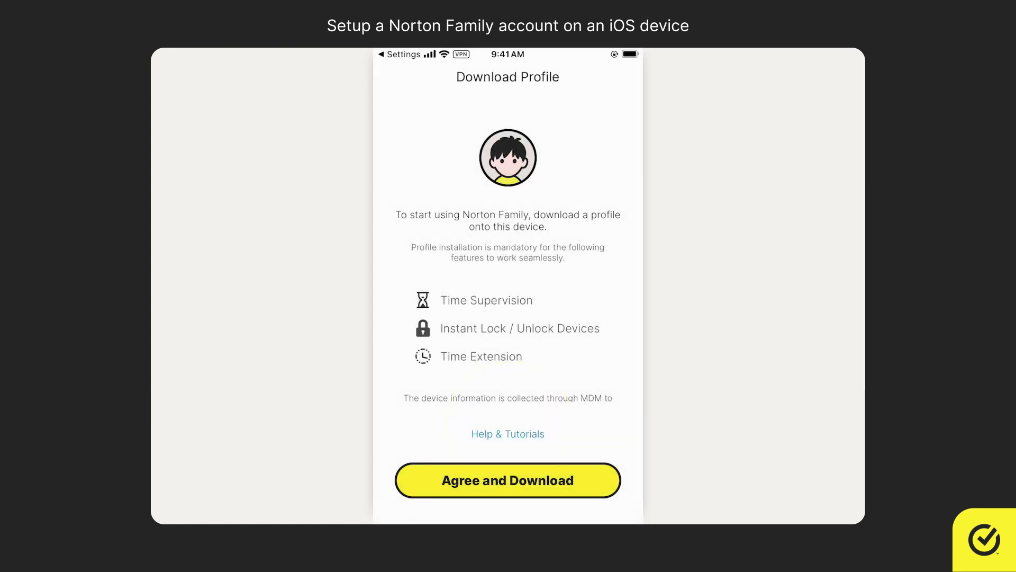
Agree to the terms and let the Norton Family configuration profile download to the iPhone
click(509, 479)
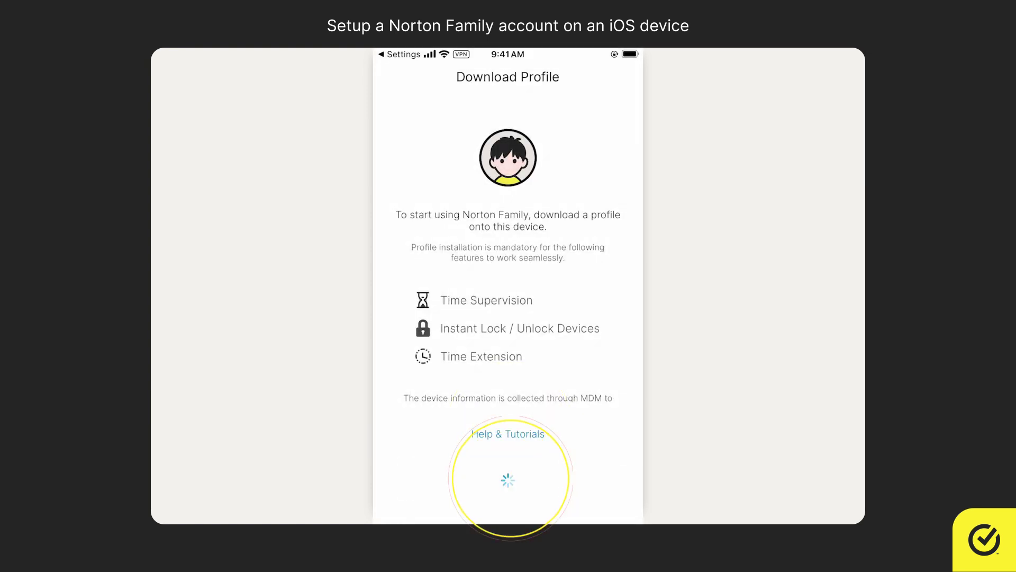
click(600, 323)
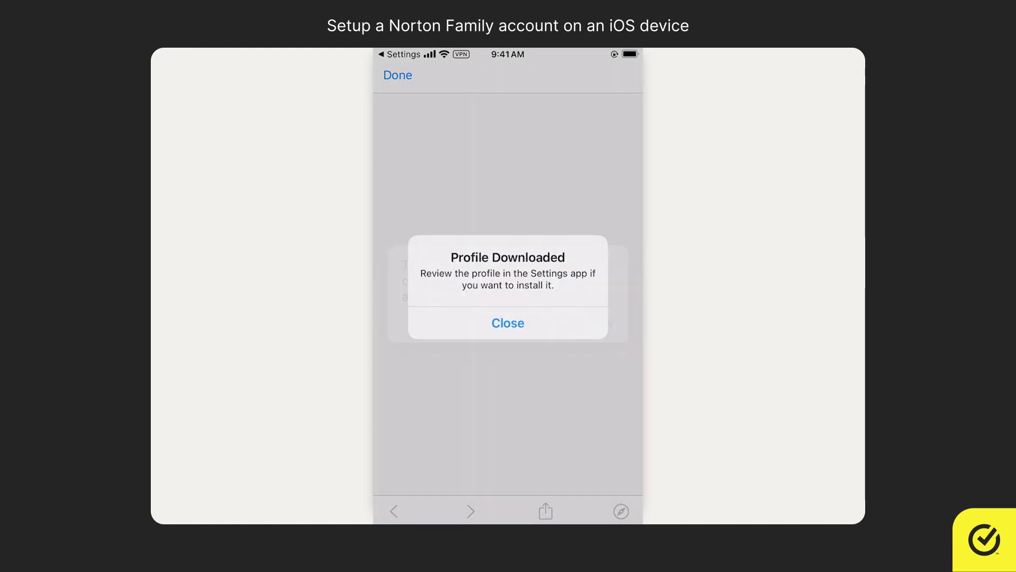
click(508, 321)
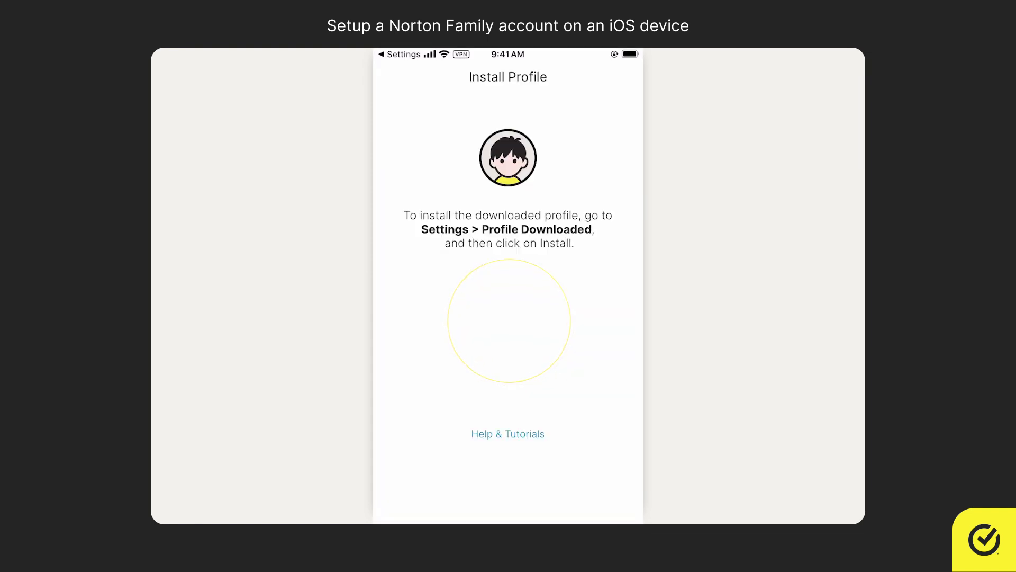
Install and trust the Enrollment Profile under Settings > VPN & Device Management, entering the device passcode
click(477, 217)
click(476, 212)
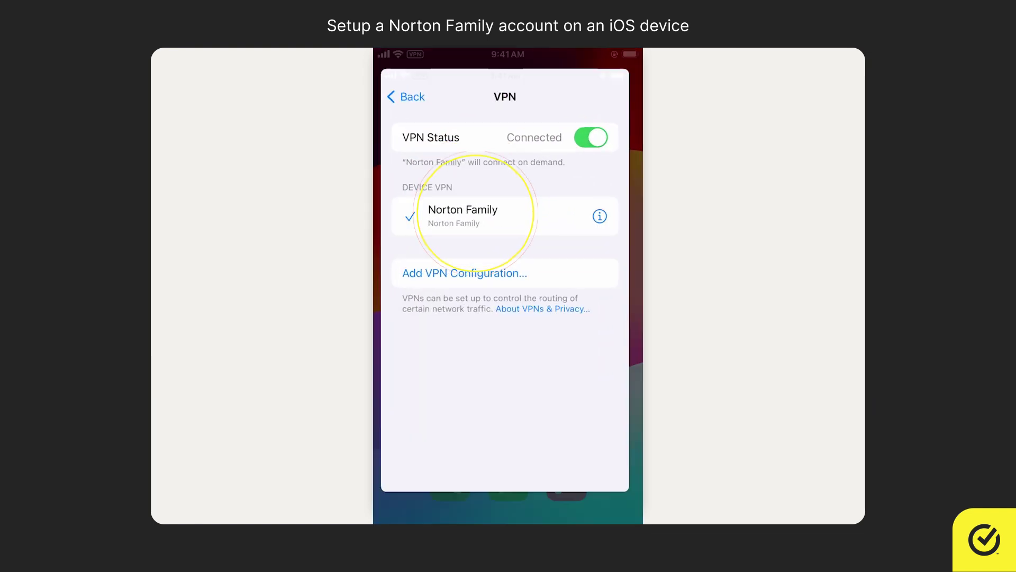
click(408, 77)
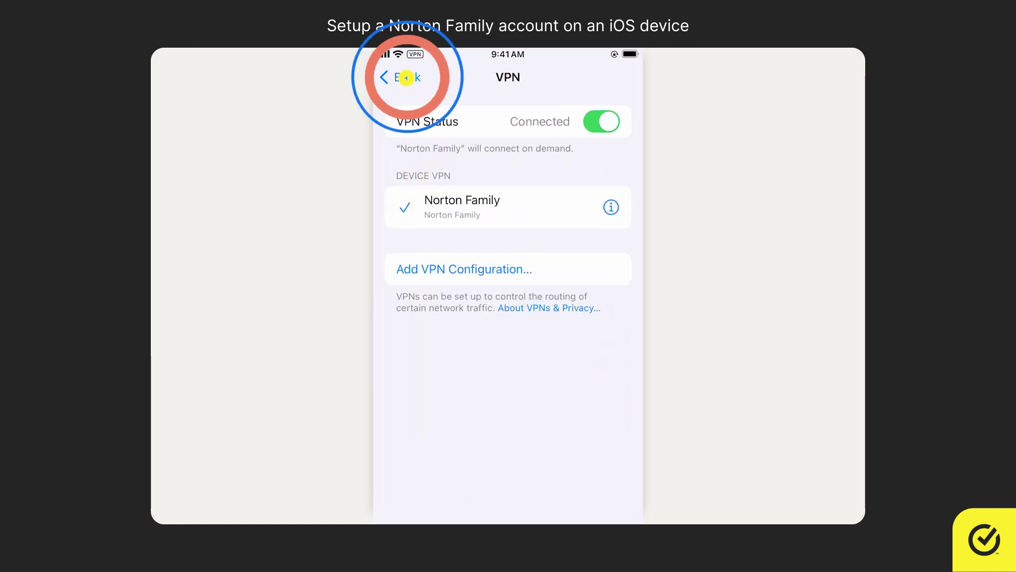
click(469, 250)
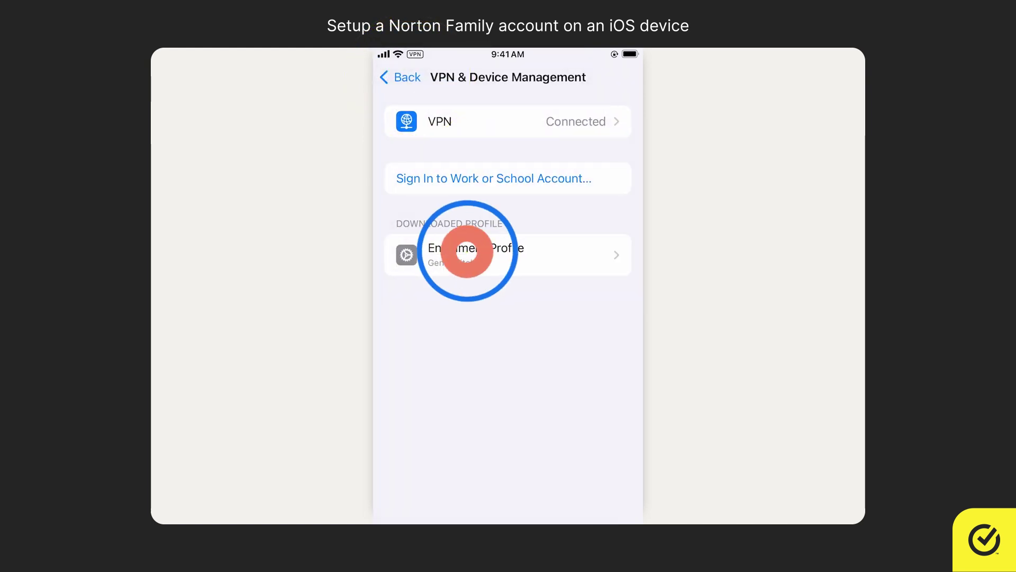
click(616, 96)
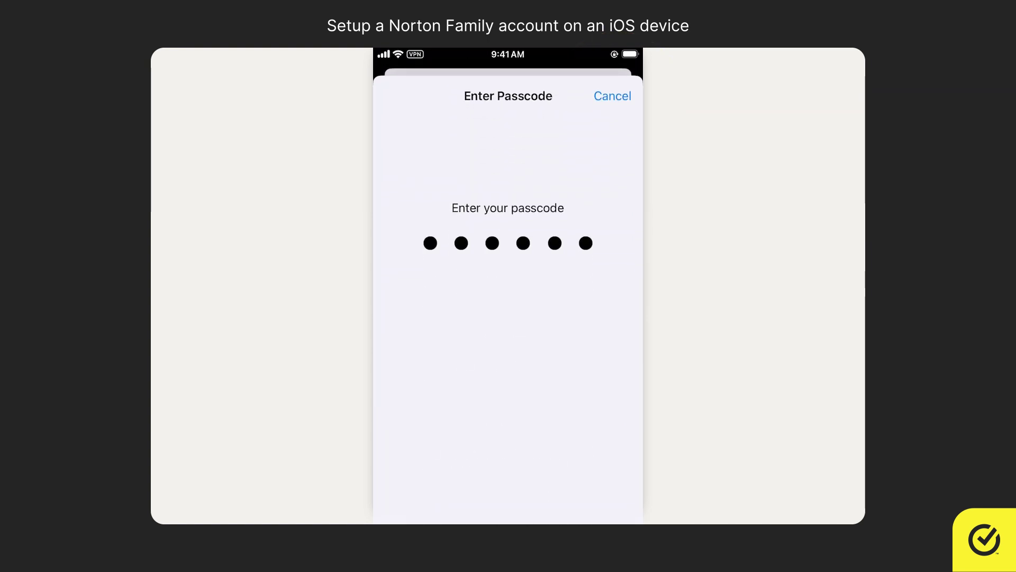
click(507, 454)
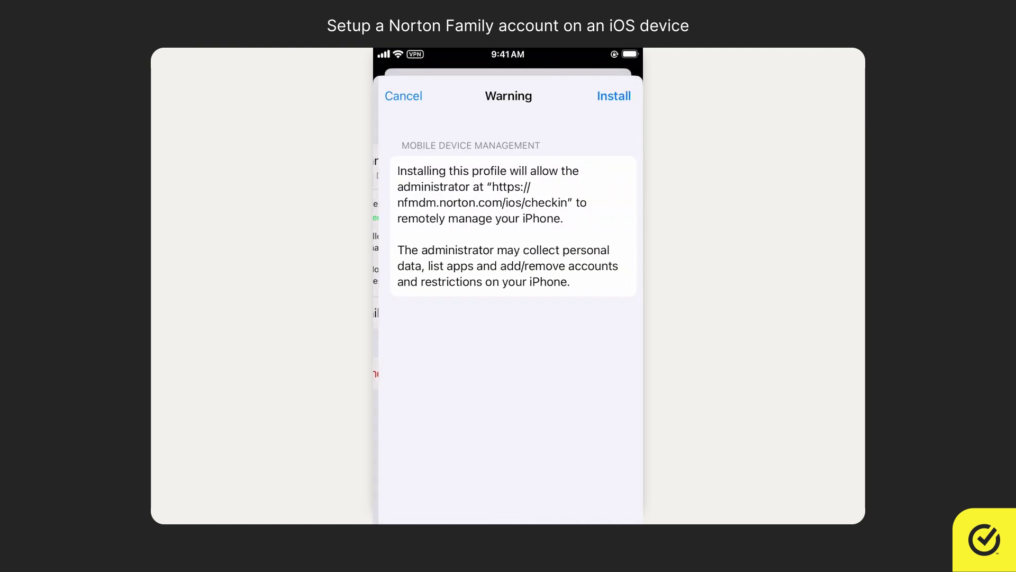
click(614, 96)
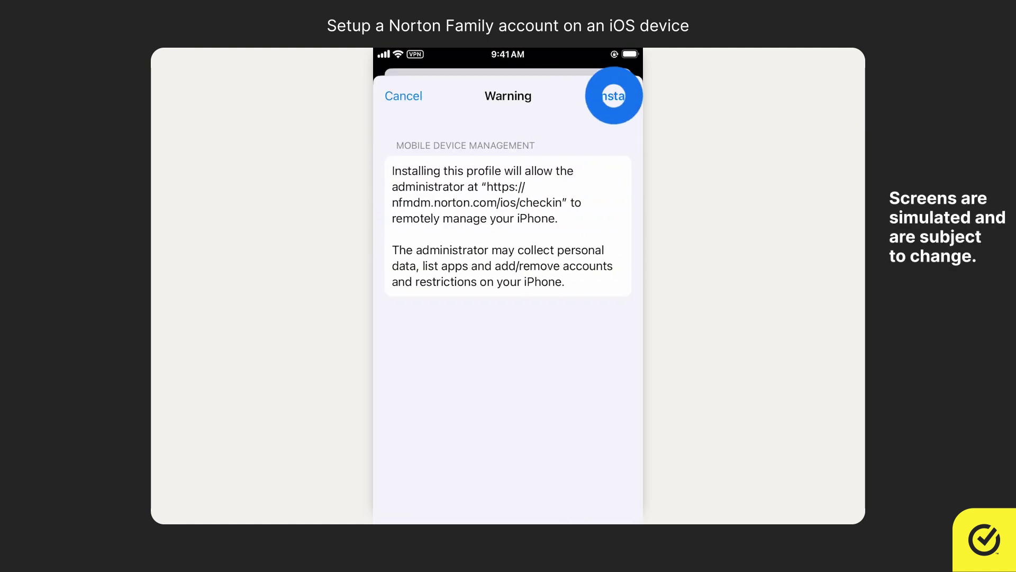
click(560, 338)
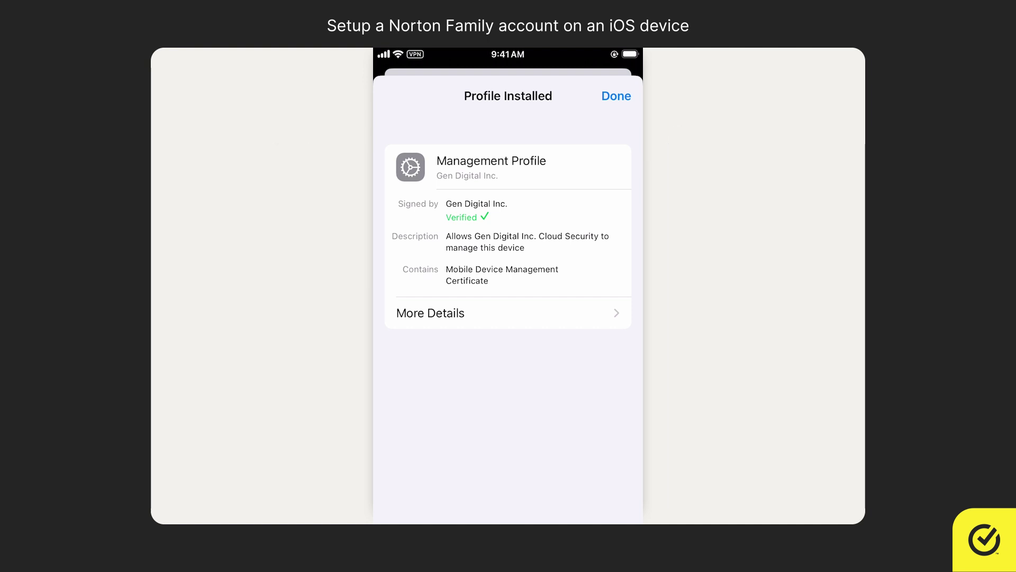
click(616, 95)
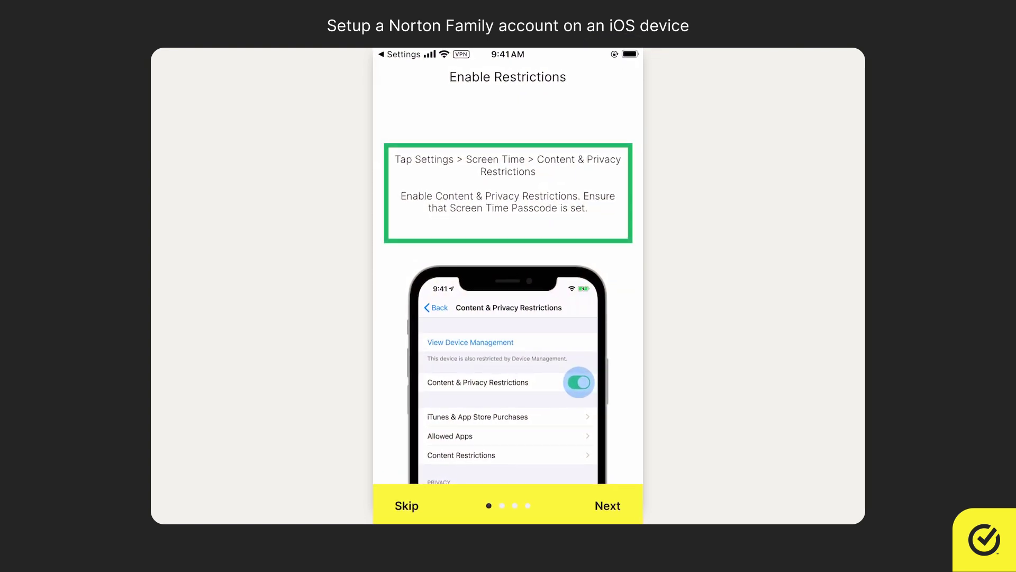
Complete the Disable Safari, Disable Deleting Apps and Update App Restrictions pages, then launch Norton Browser
click(607, 505)
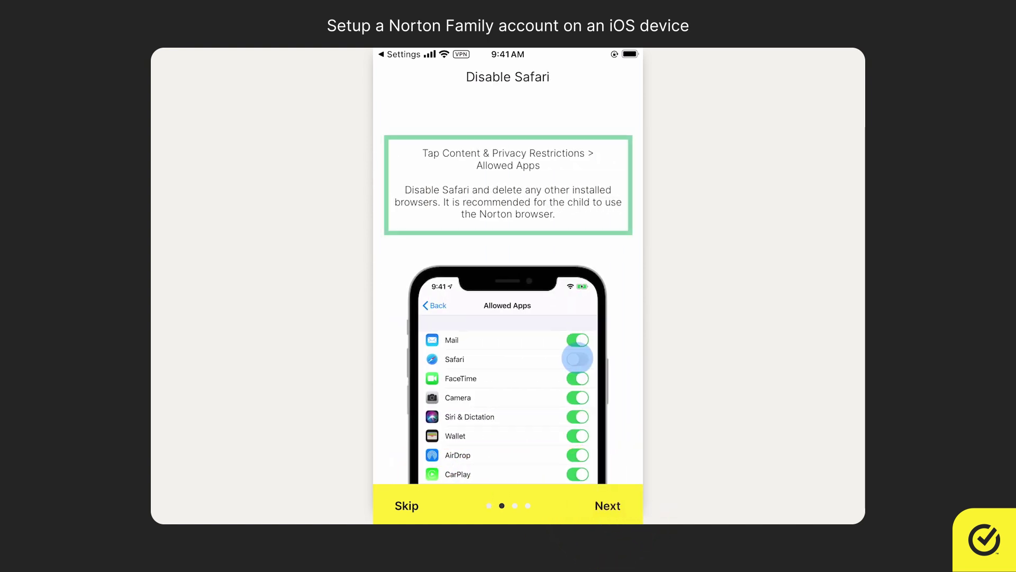
click(608, 505)
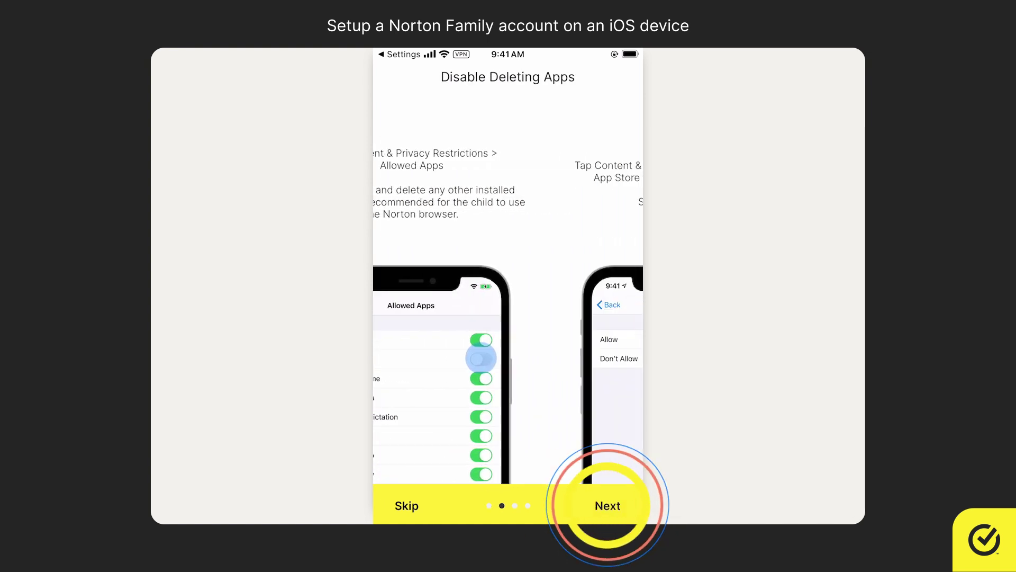
click(608, 505)
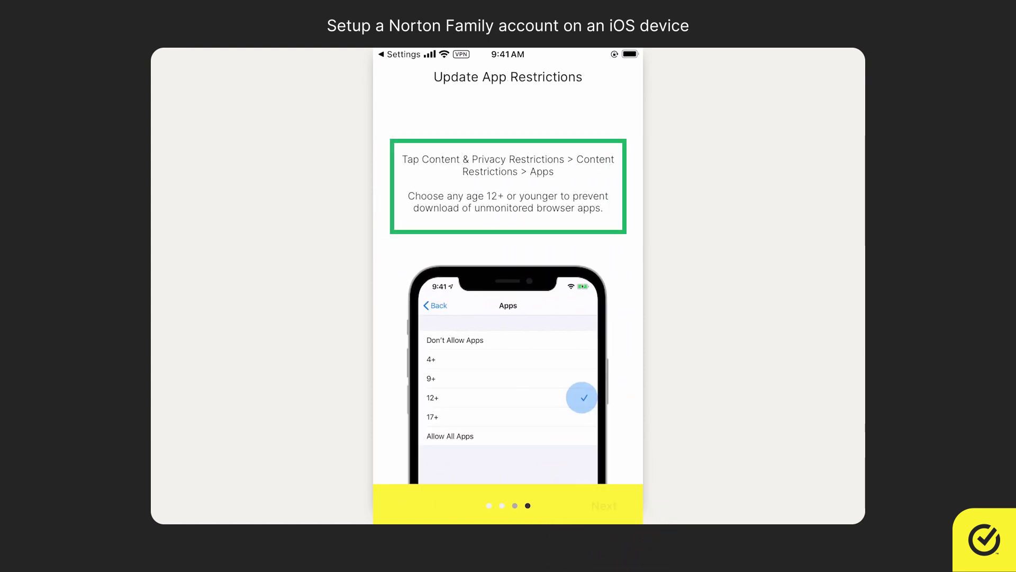
click(604, 505)
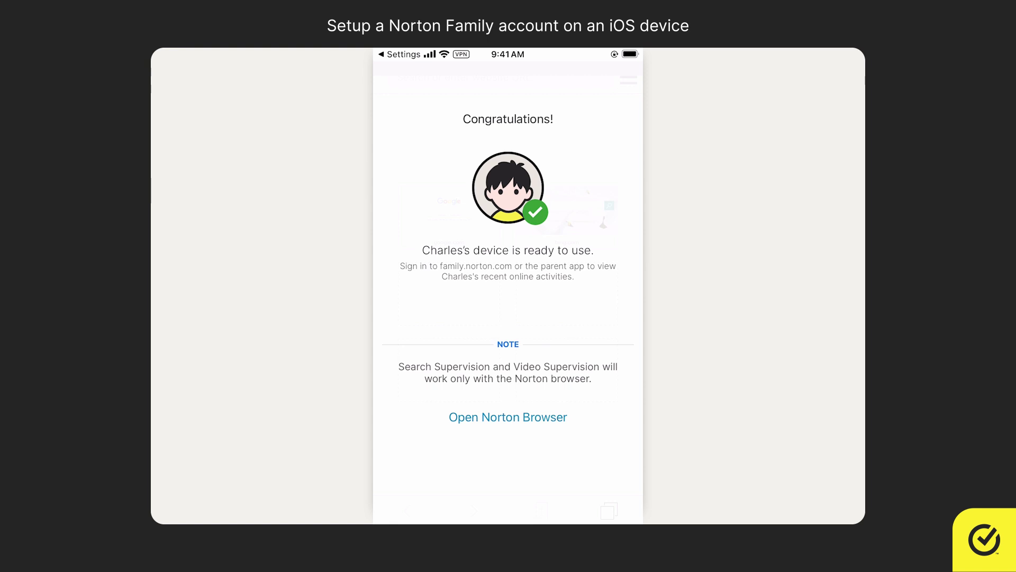
click(508, 417)
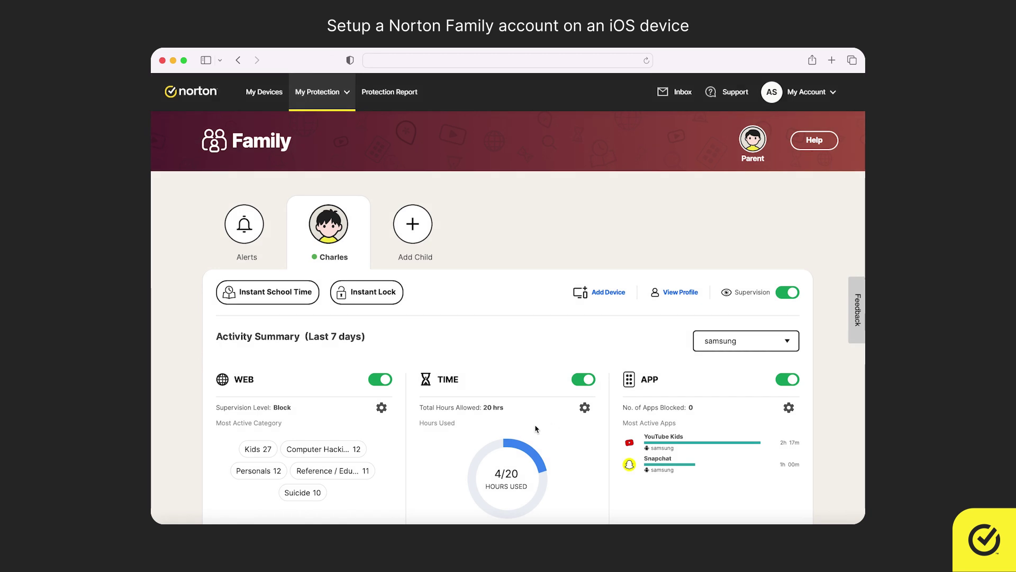
scroll(536, 429, down, 6)
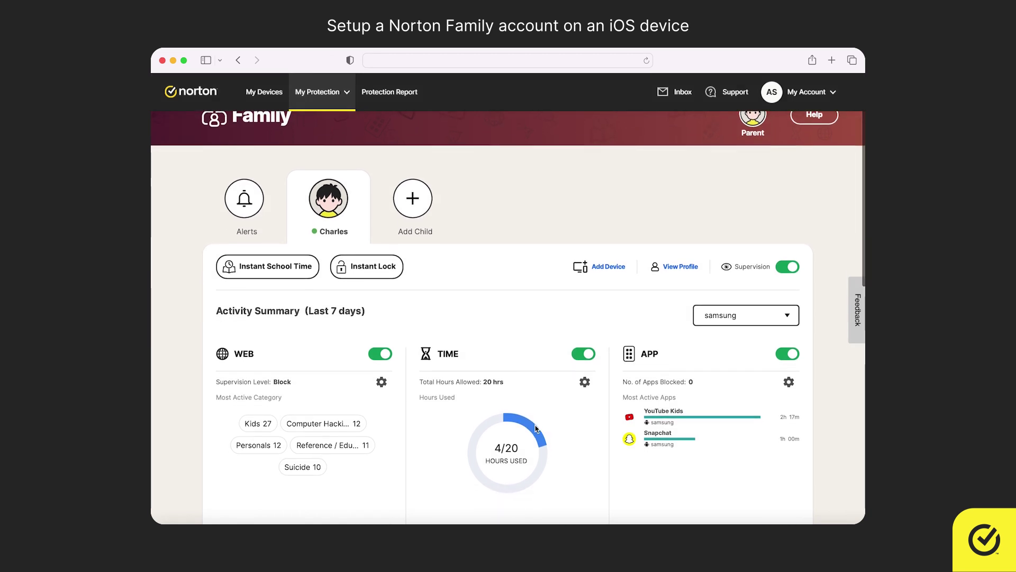
scroll(536, 429, down, 3)
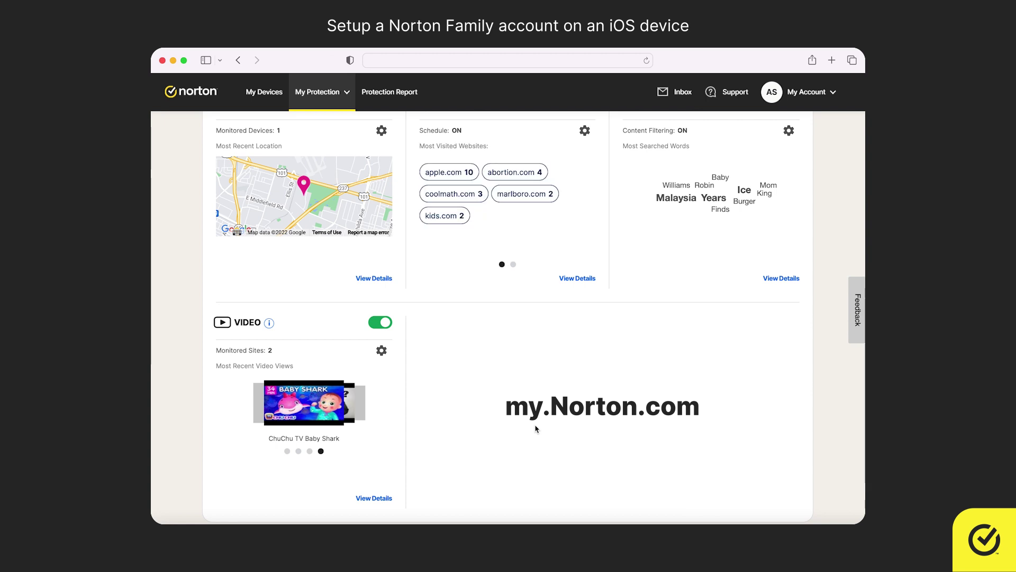
scroll(535, 429, up, 3)
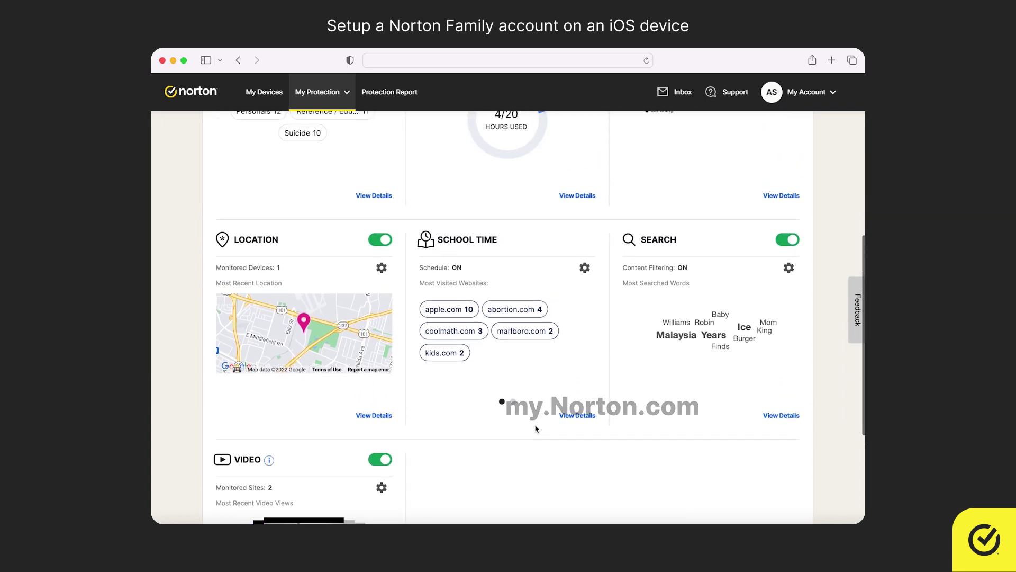
scroll(536, 429, up, 5)
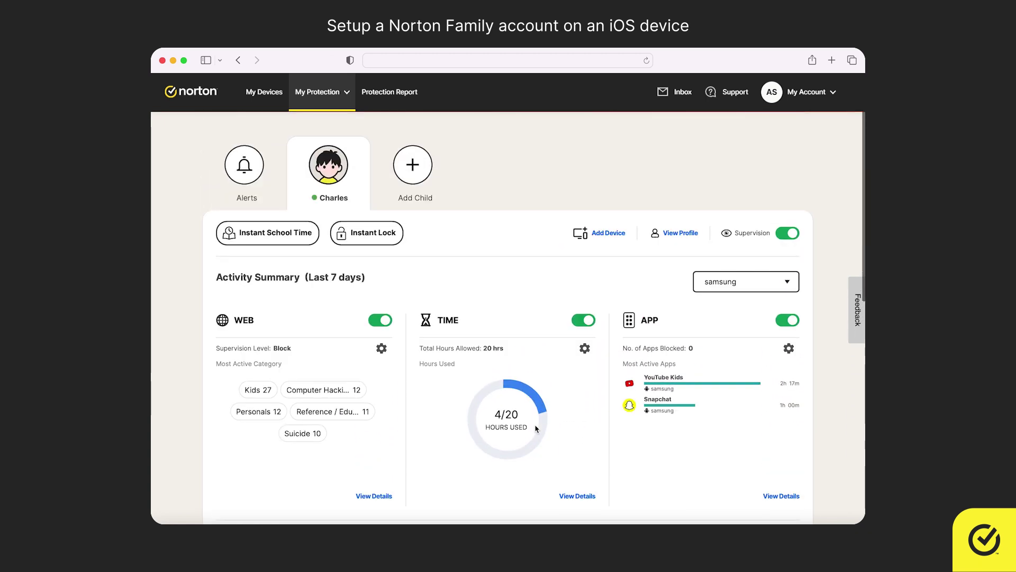